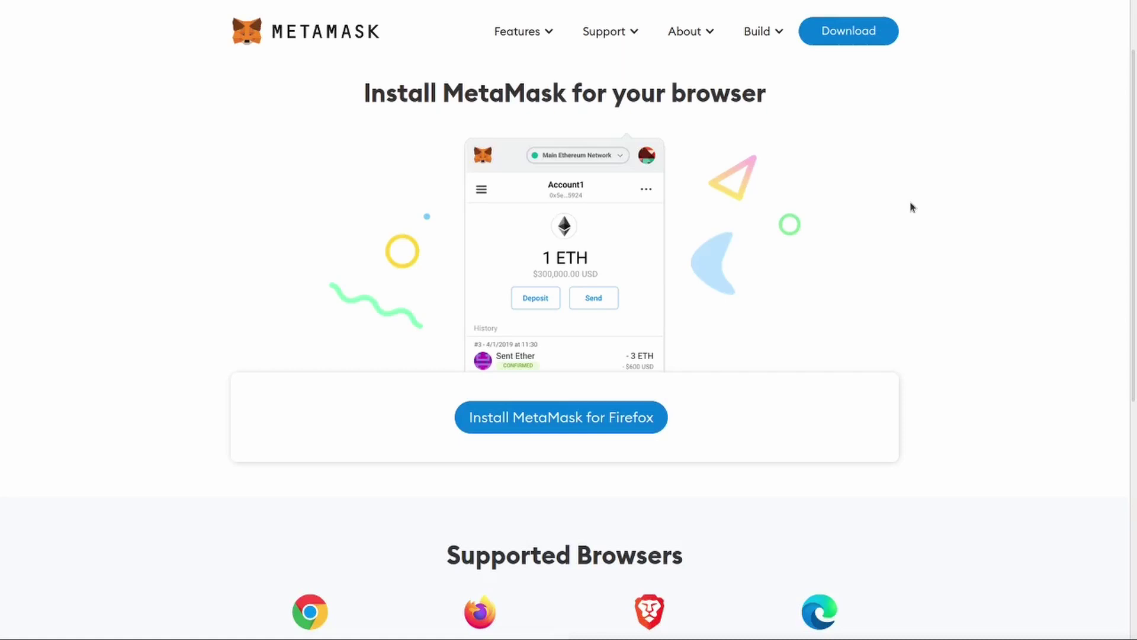
# Scroll the MetaMask download page to find the Install MetaMask for Firefox link.
pyautogui.scroll(-3, 911, 207)
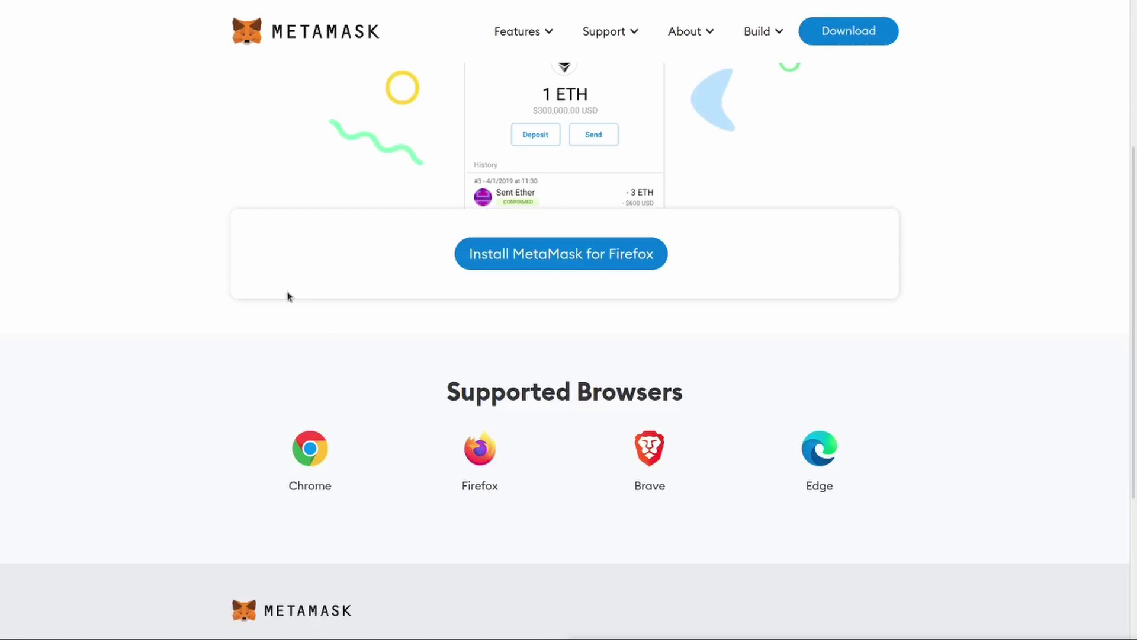
pyautogui.scroll(2, 289, 296)
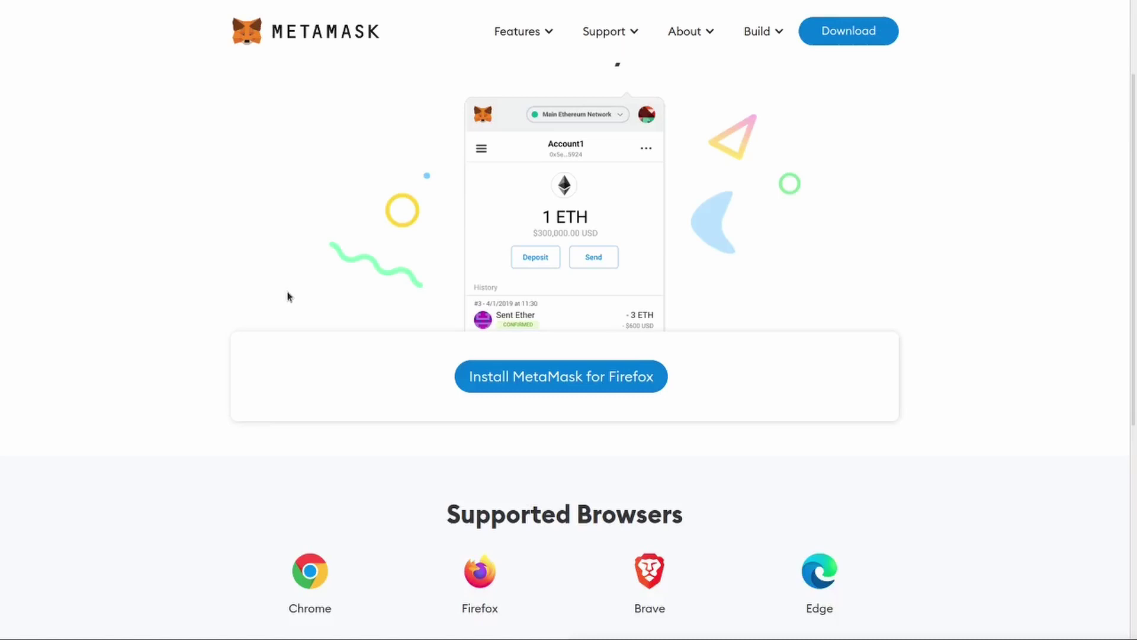
pyautogui.scroll(2, 288, 297)
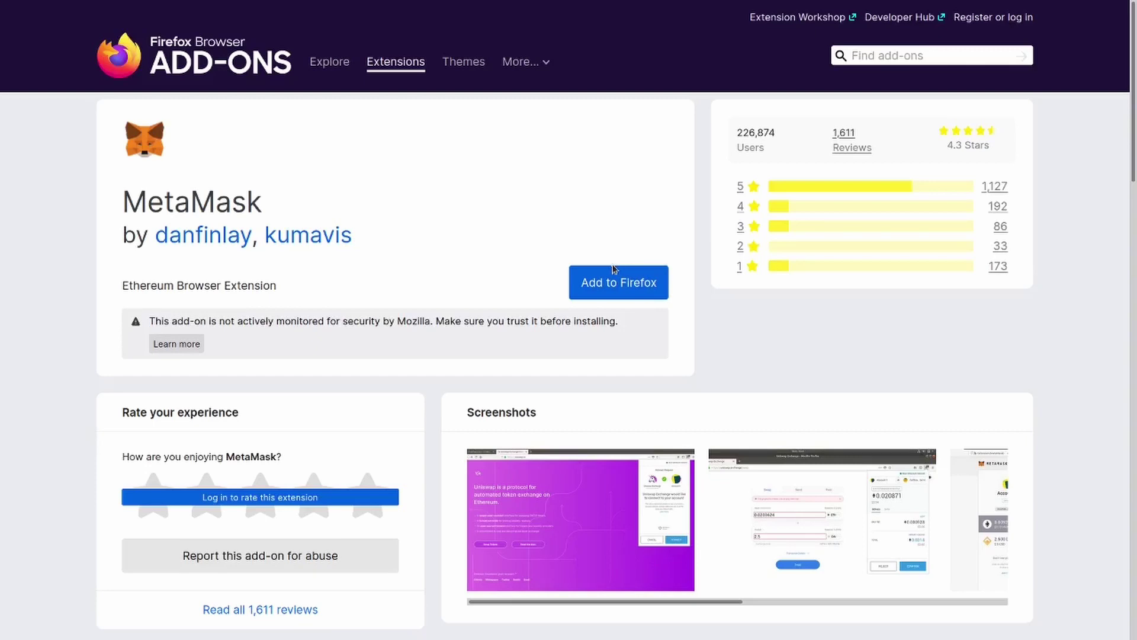
# Add MetaMask to Firefox and approve its requested permissions.
pyautogui.click(609, 297)
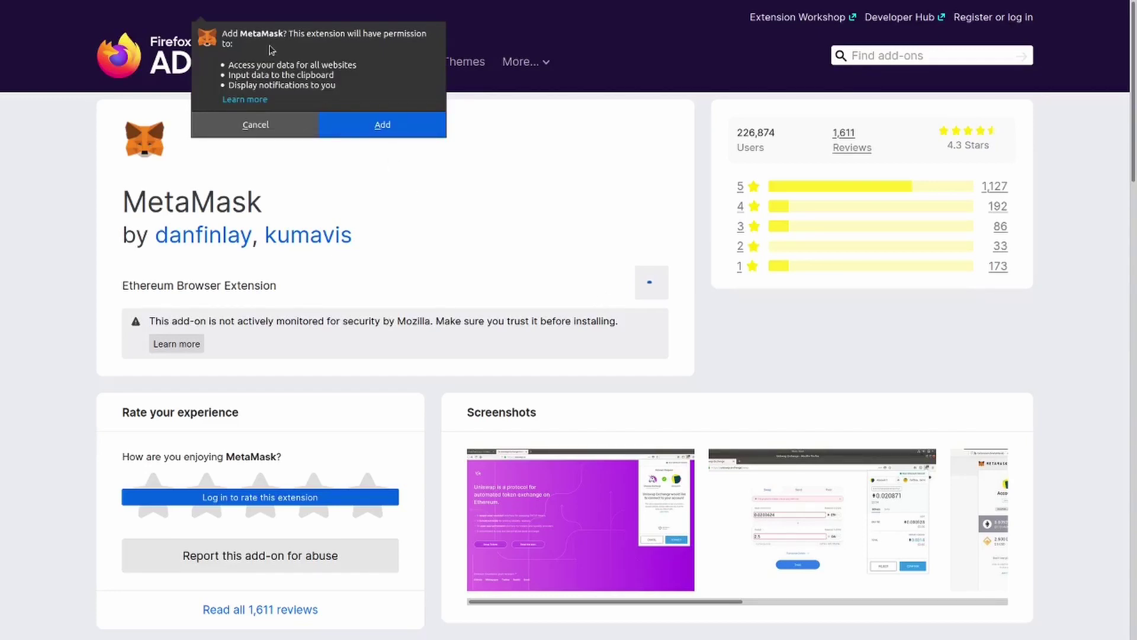
pyautogui.click(379, 127)
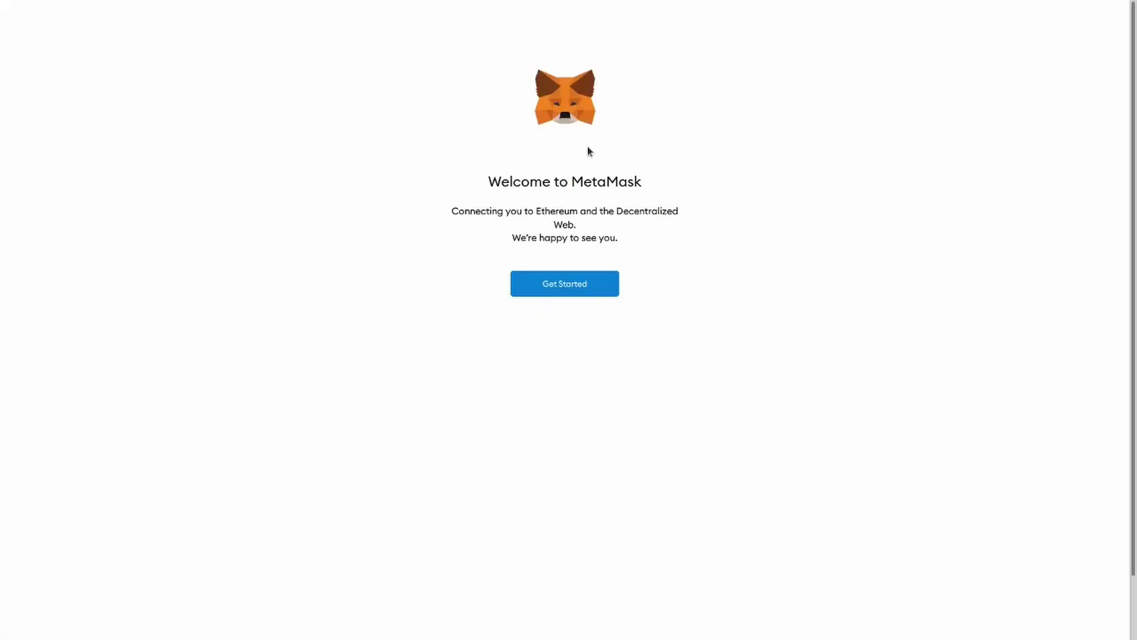
# Start MetaMask setup, choose Create a Wallet, and decline usage-data sharing with No Thanks.
pyautogui.moveTo(1096, 3)
pyautogui.click(550, 291)
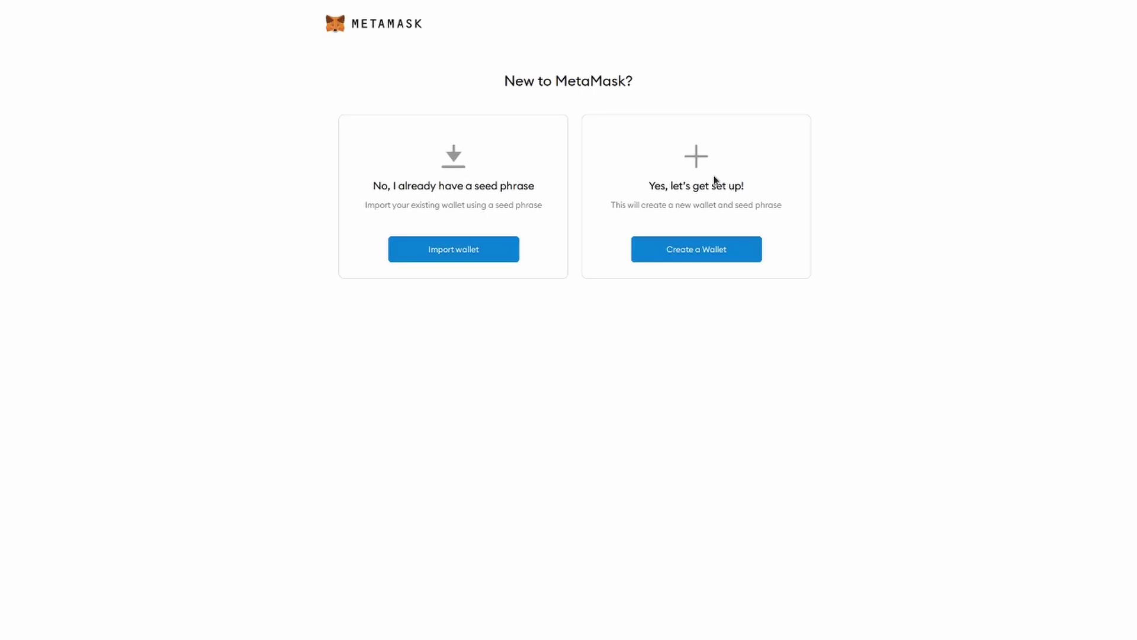
pyautogui.click(678, 261)
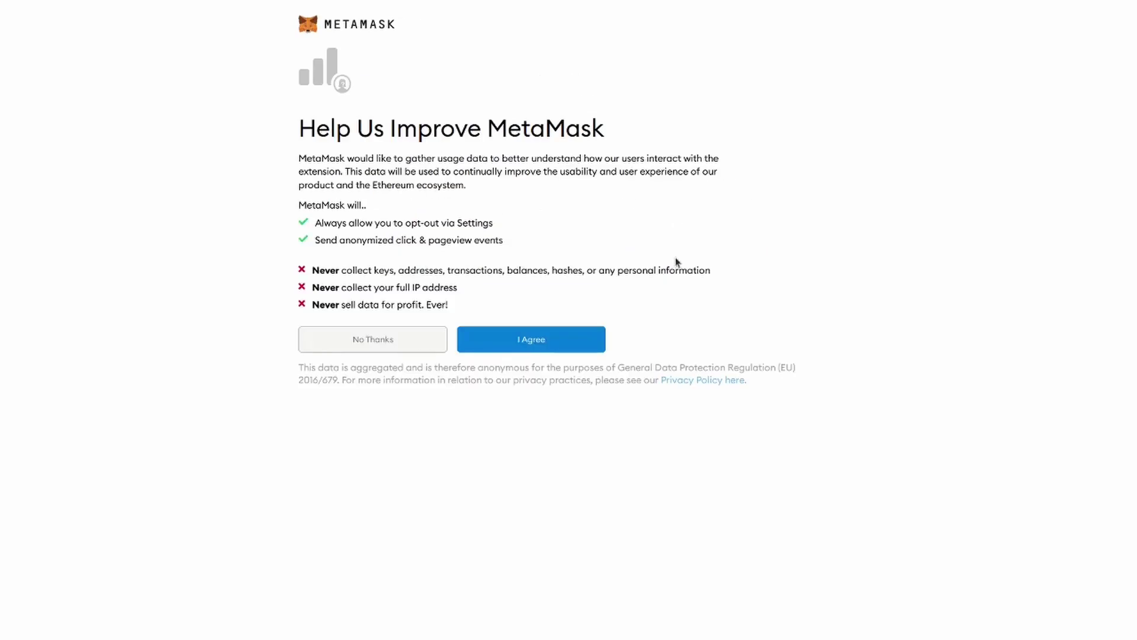
pyautogui.click(371, 352)
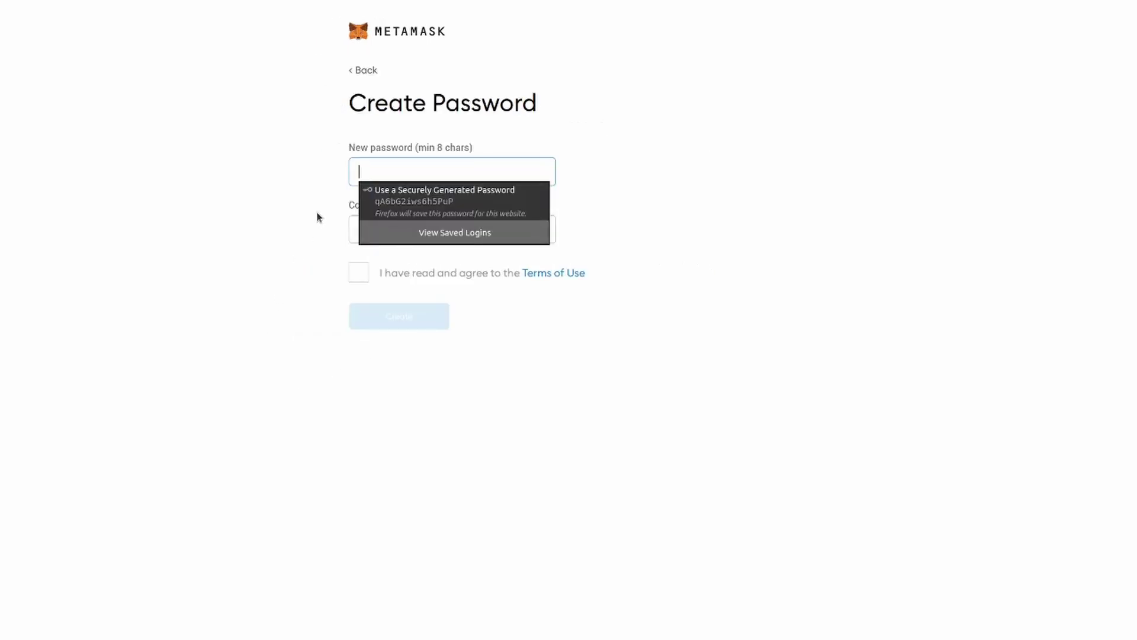
# Use Firefox's suggested strong password, accept the Terms of Use, and create the wallet.
pyautogui.click(441, 202)
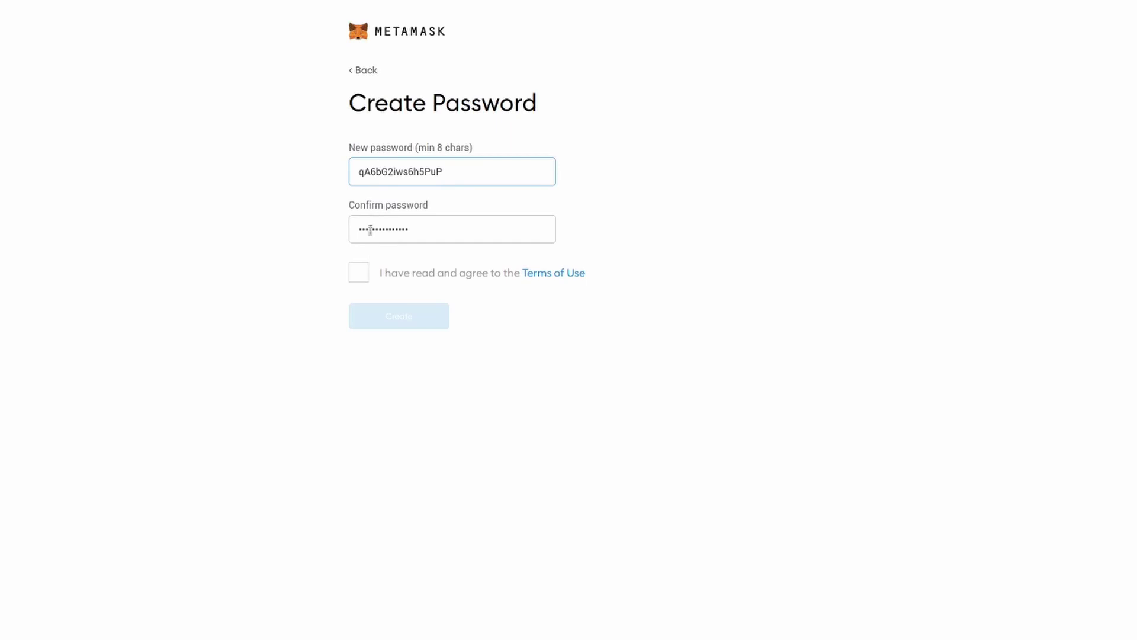
pyautogui.click(359, 272)
pyautogui.click(415, 314)
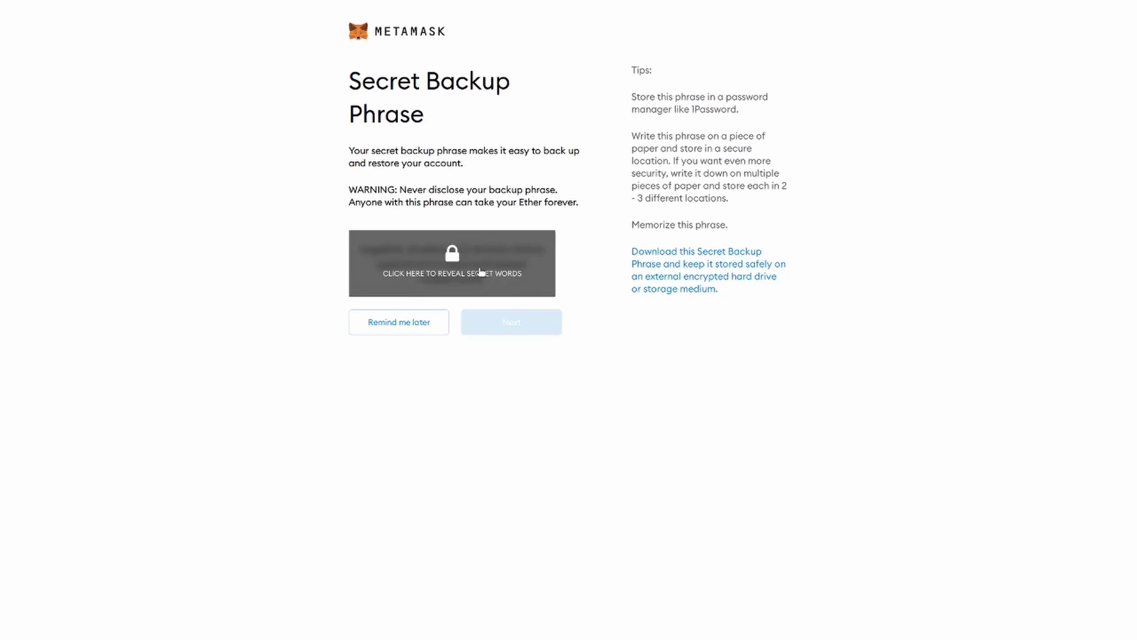
# Uncover the twelve hidden backup words by clicking the grey lock overlay.
pyautogui.click(481, 272)
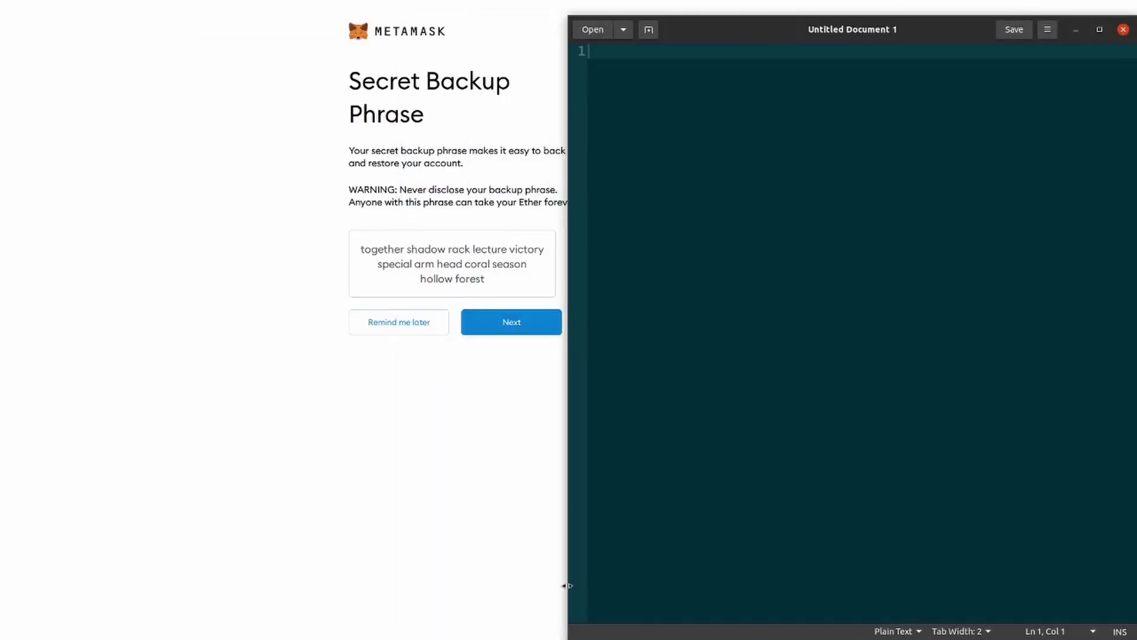
# Paste the selected backup phrase into the blank gedit document, then continue to confirmation.
pyautogui.moveTo(499, 295); pyautogui.dragTo(348, 248)
pyautogui.hotkey('ctrl', 'c')
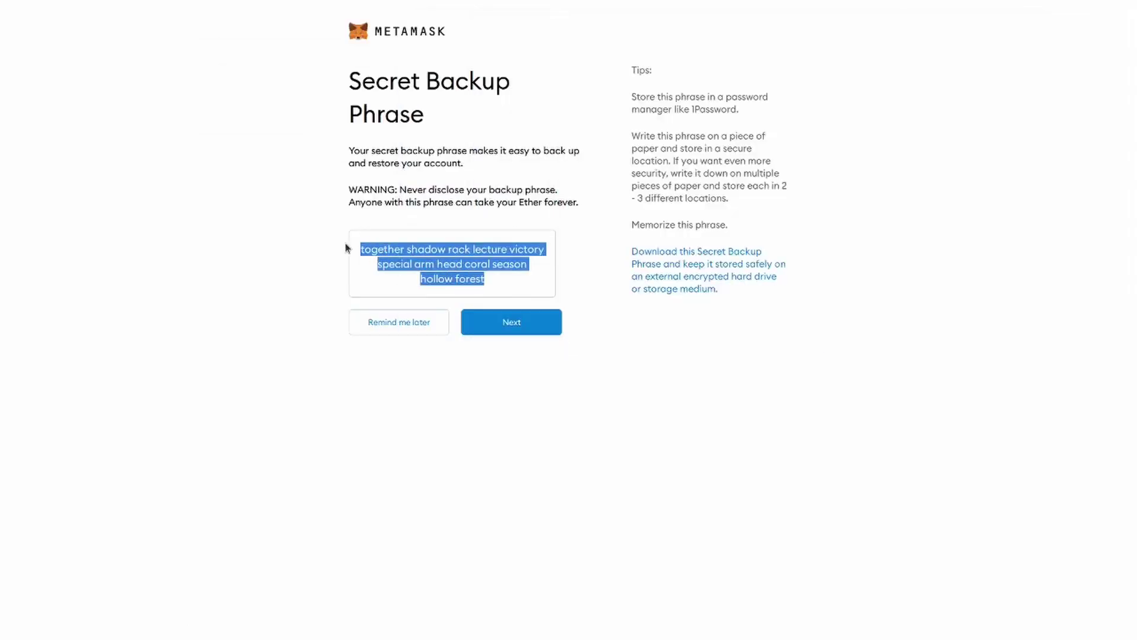
pyautogui.hotkey('alt', 'Tab')
pyautogui.hotkey('ctrl', 'v')
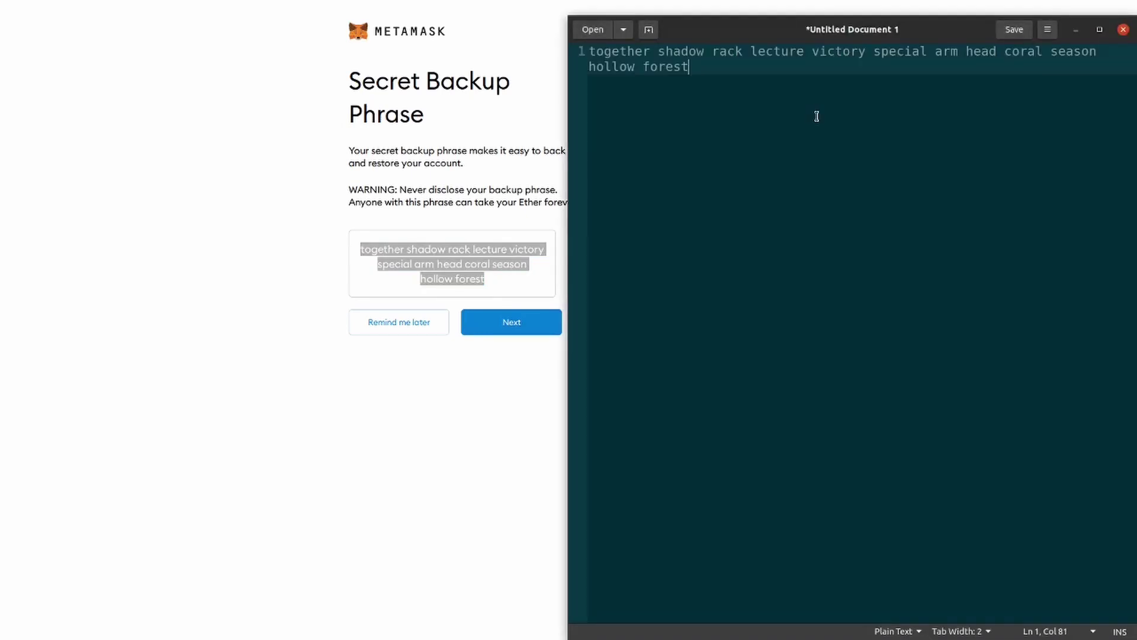
pyautogui.click(273, 299)
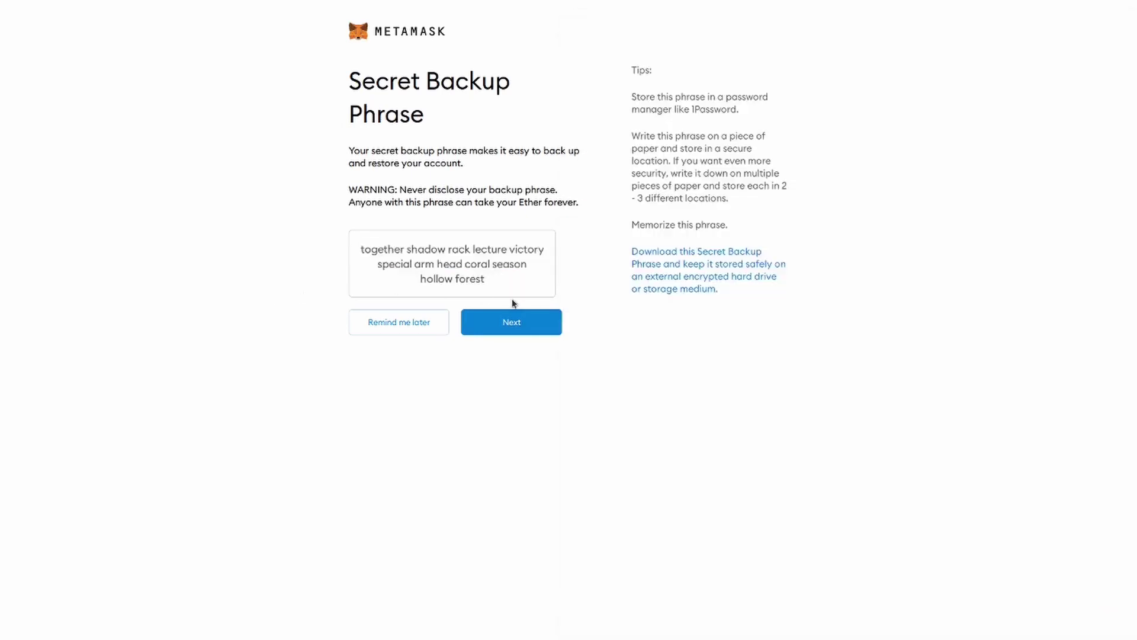
pyautogui.click(527, 328)
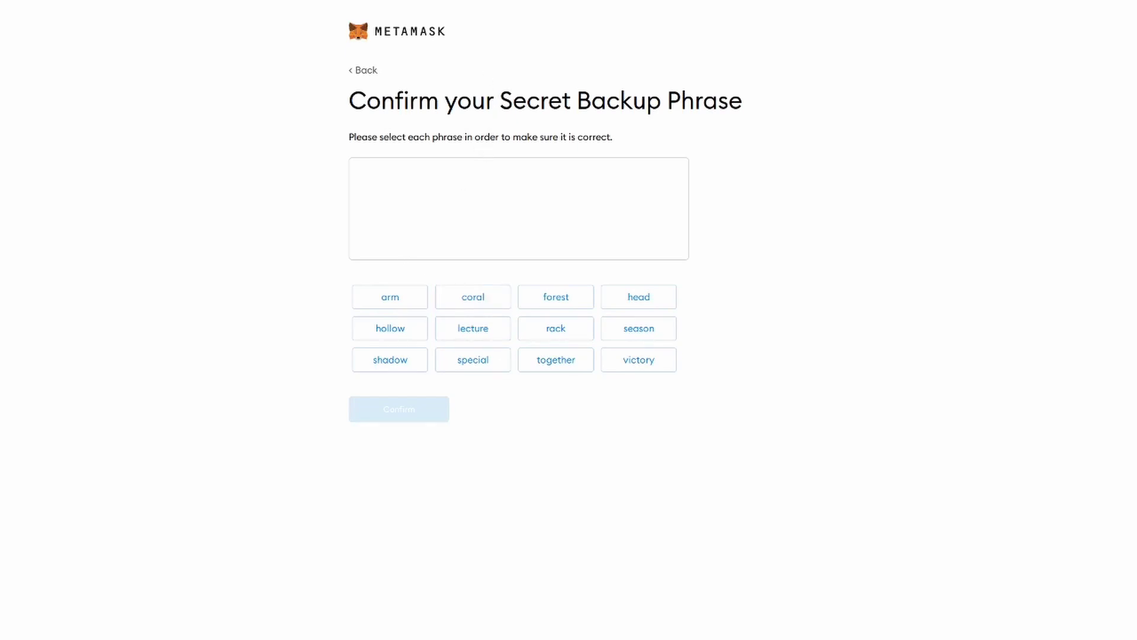
# Enter the first six backup words in order, using the phrase saved in gedit.
pyautogui.hotkey('alt', 'Tab')
pyautogui.hotkey('alt', 'Tab')
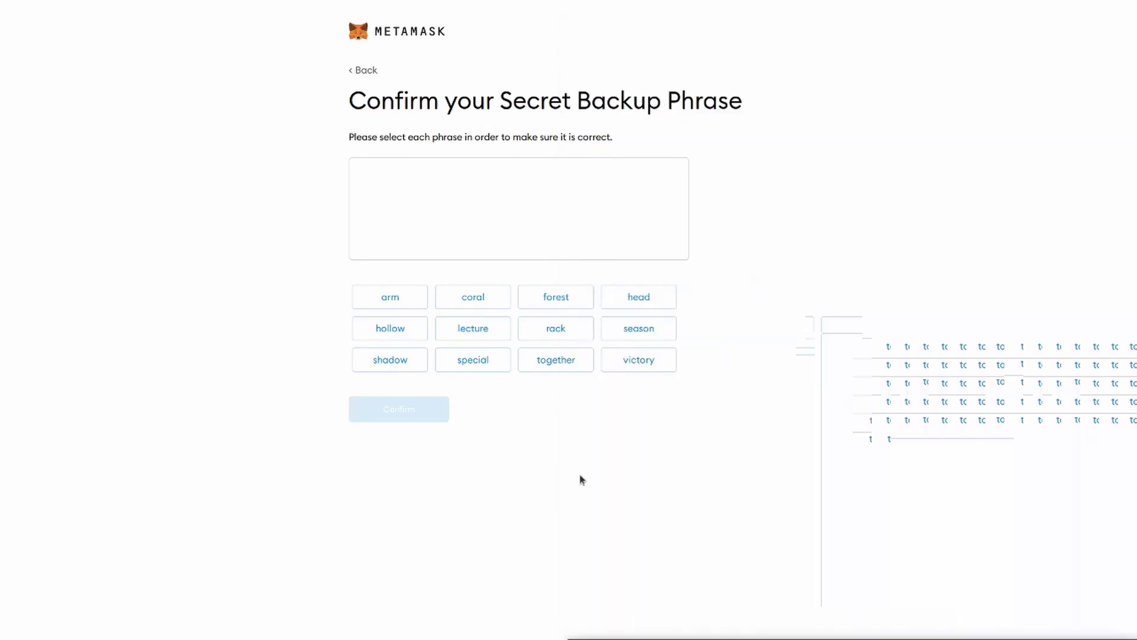
pyautogui.click(571, 368)
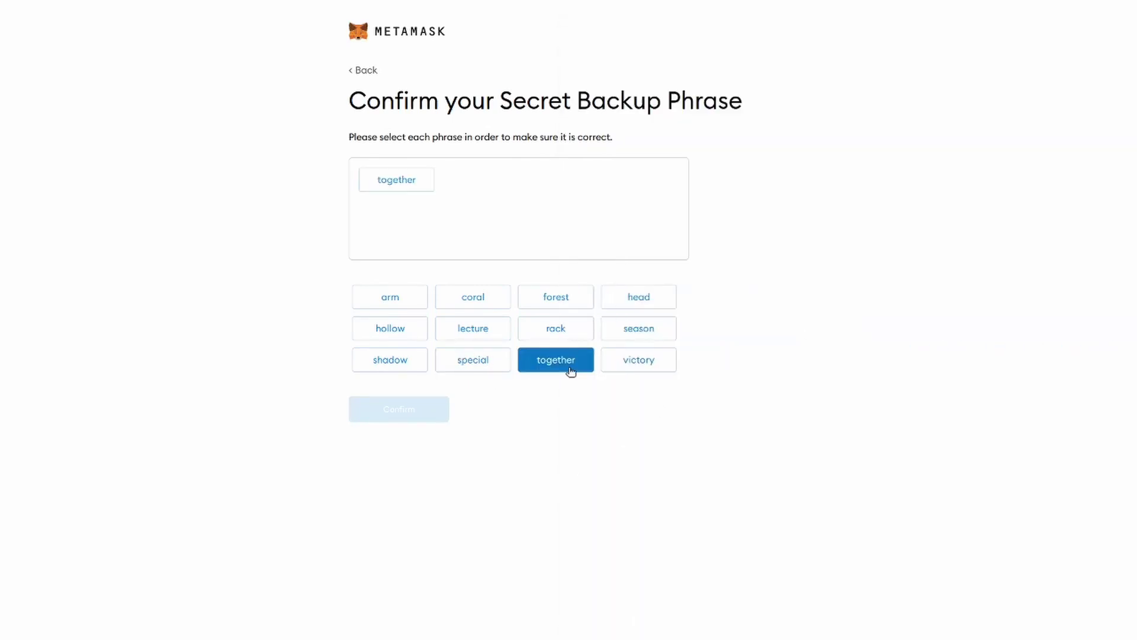
pyautogui.click(382, 363)
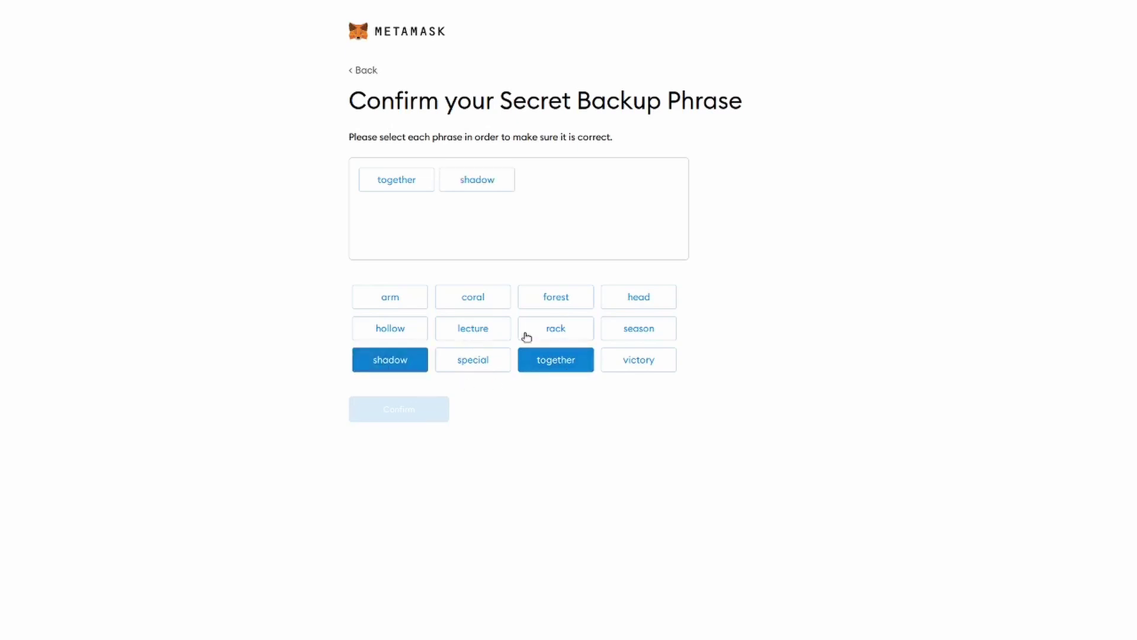
pyautogui.click(542, 331)
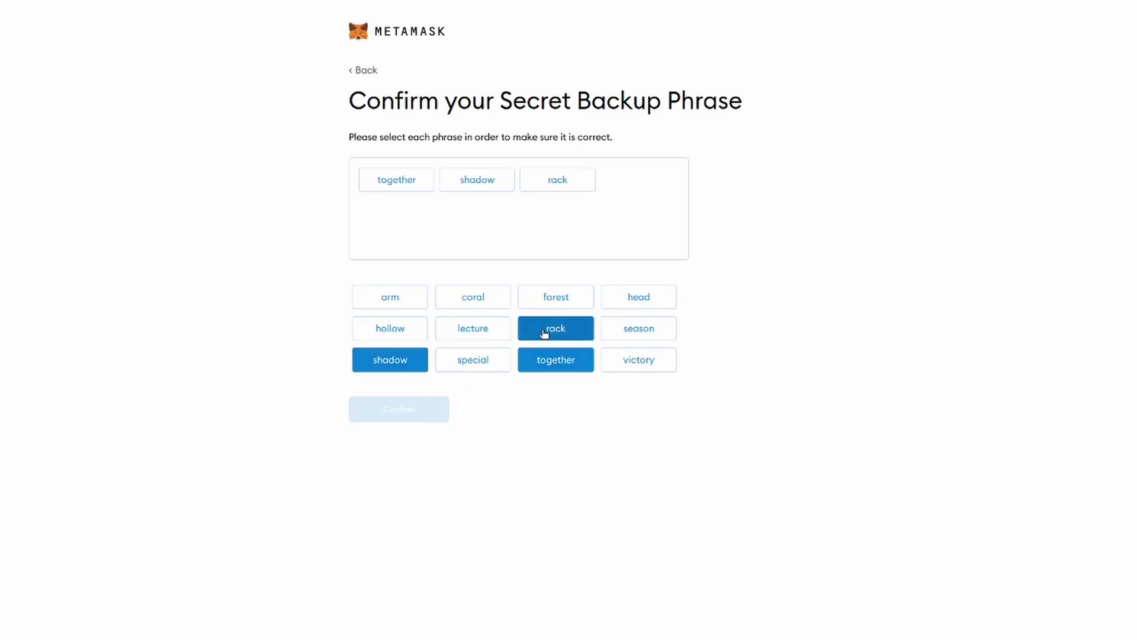
pyautogui.click(469, 335)
pyautogui.click(632, 364)
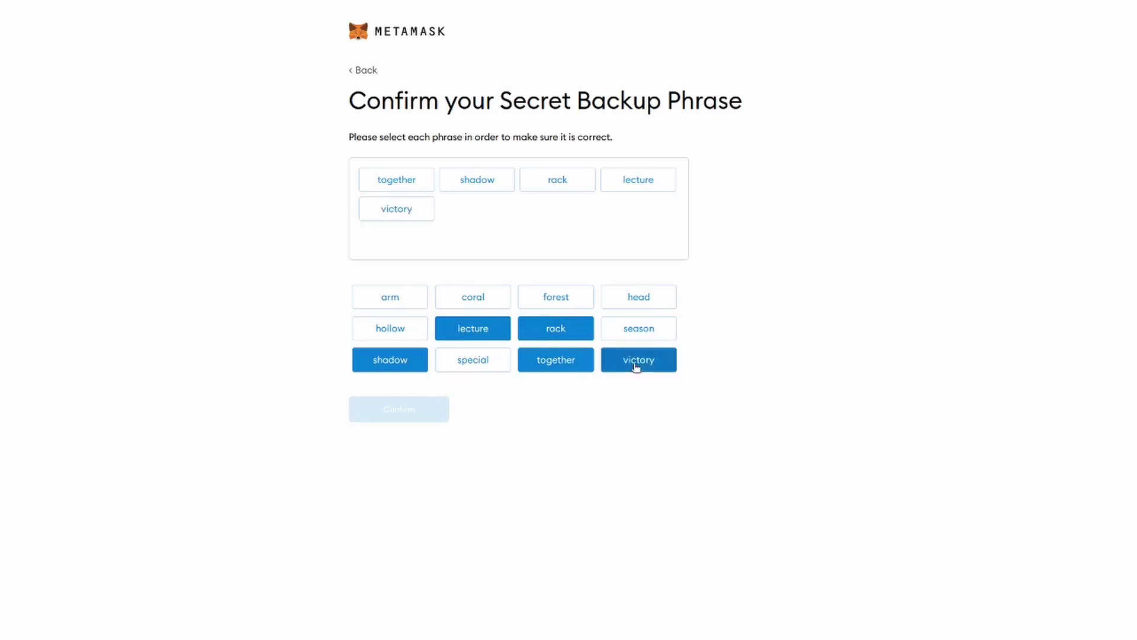
pyautogui.click(460, 357)
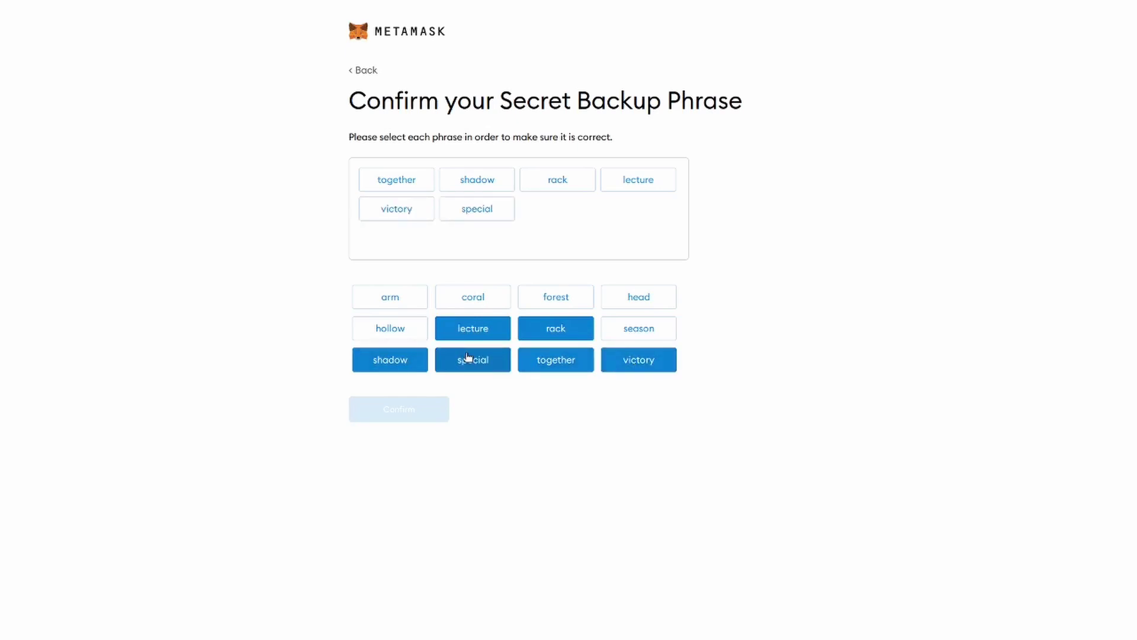
# Enter the remaining six backup words in order and confirm the phrase.
pyautogui.click(389, 301)
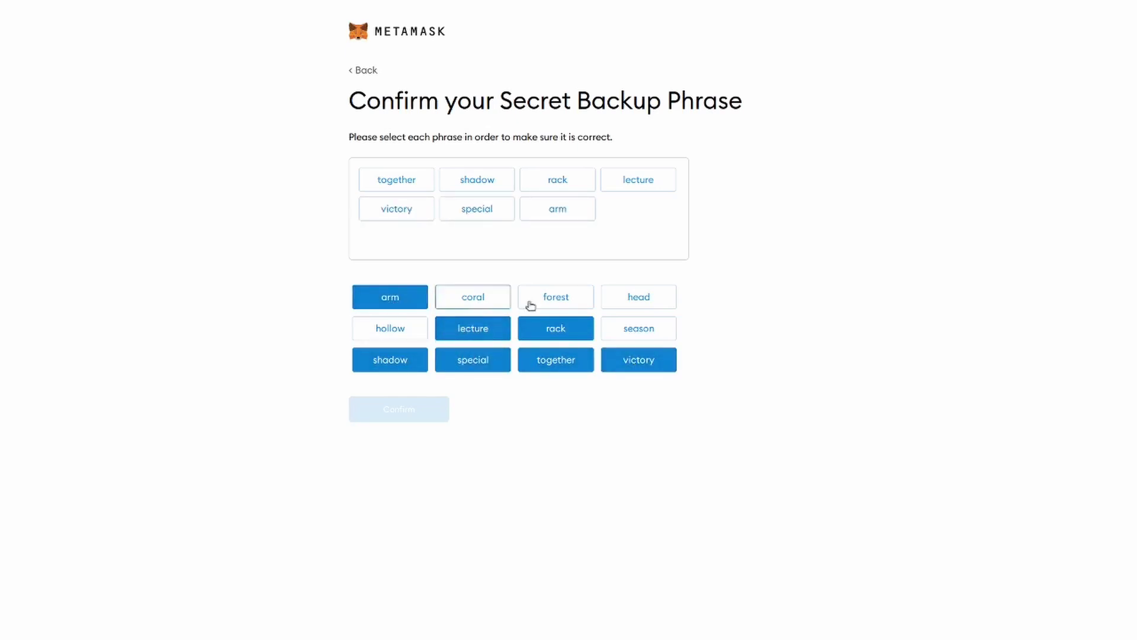
pyautogui.click(639, 298)
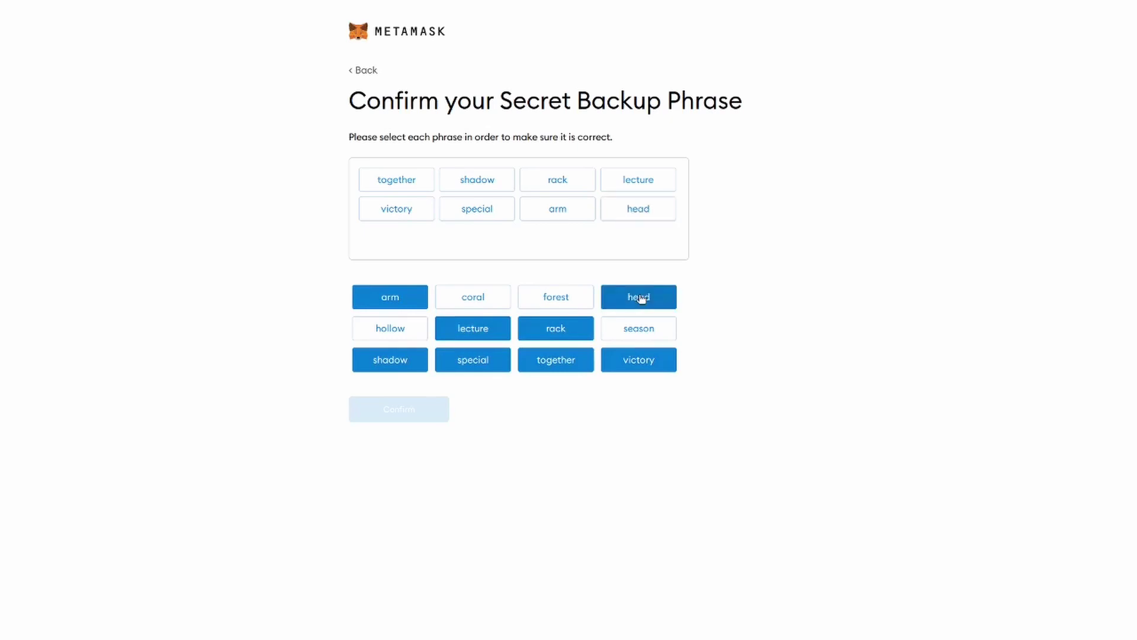
pyautogui.click(462, 300)
pyautogui.click(619, 328)
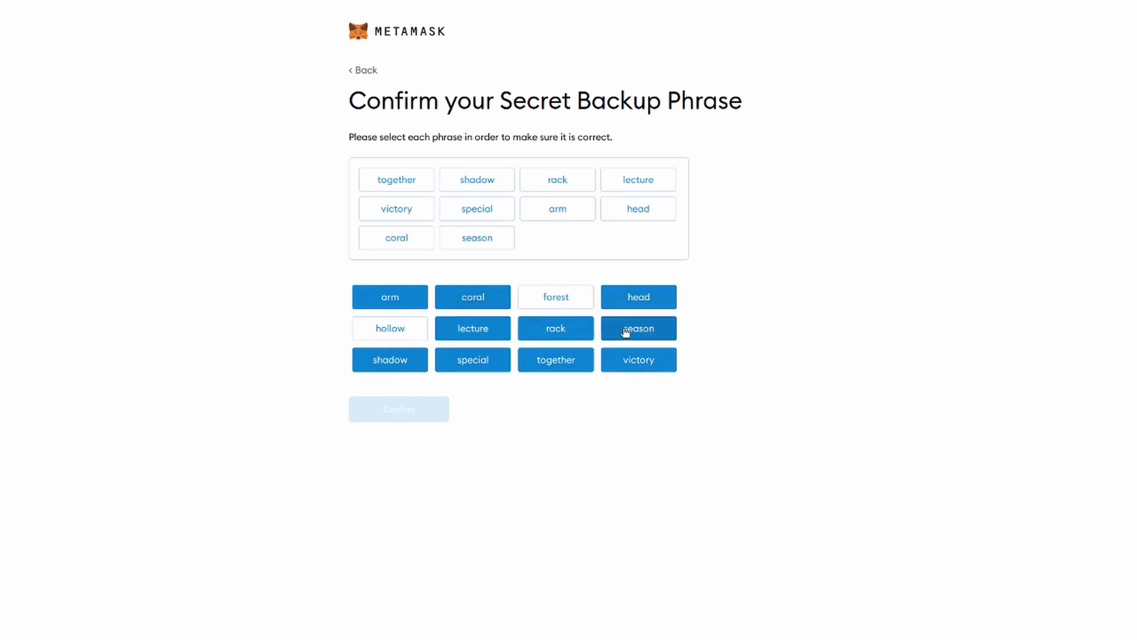
pyautogui.click(395, 329)
pyautogui.click(572, 301)
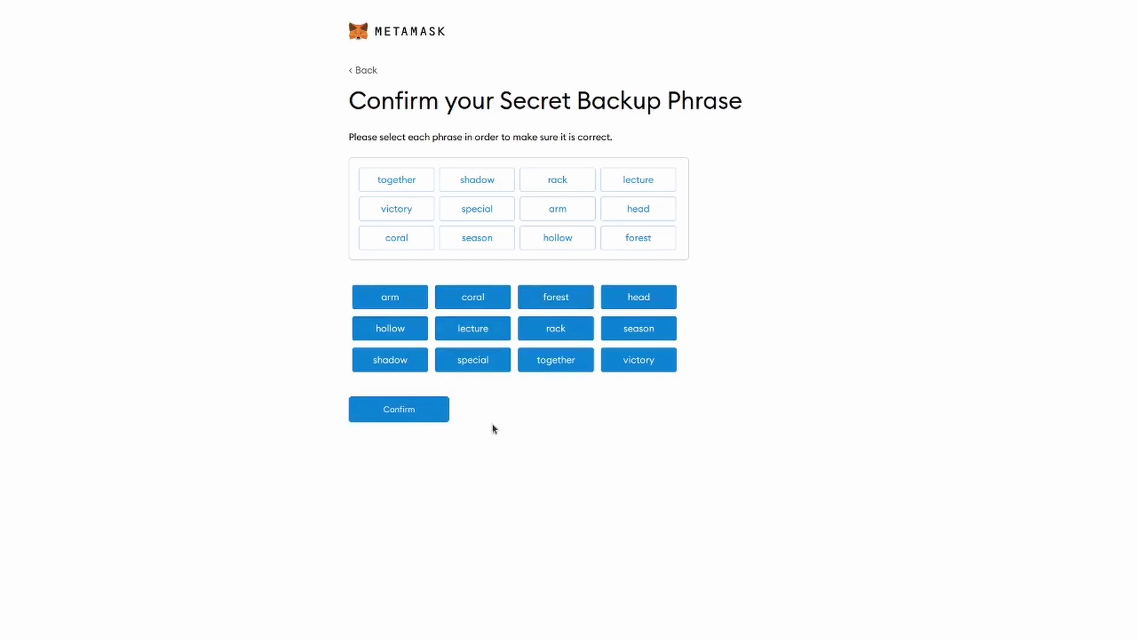
pyautogui.click(399, 411)
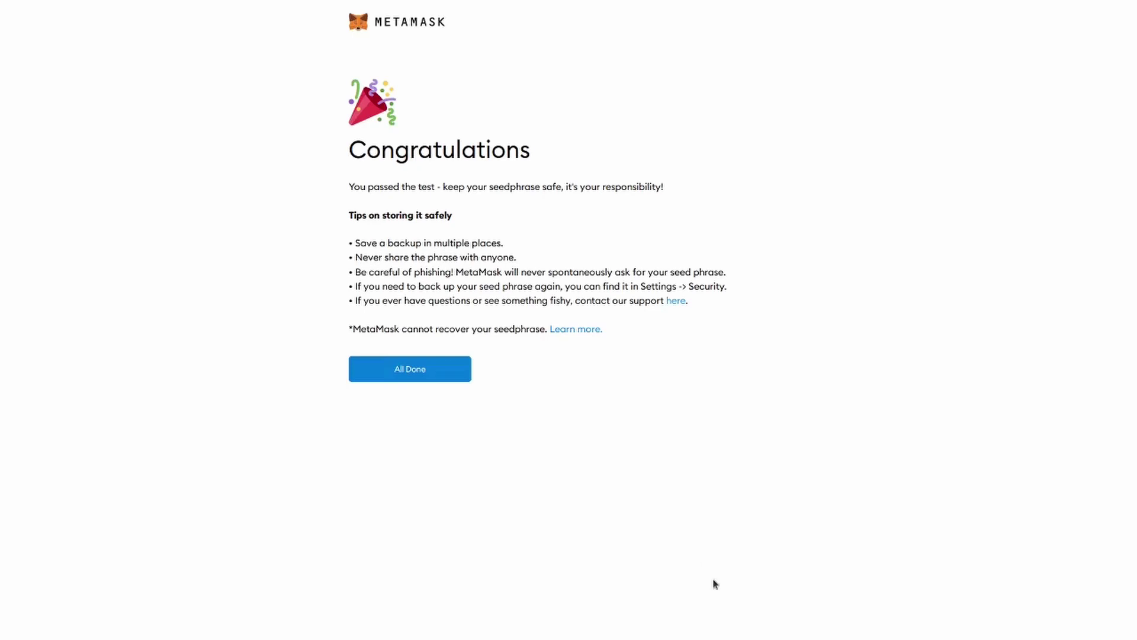
# Highlight the backup and never-share tips on the Congratulations page, then click All Done.
pyautogui.doubleClick(412, 241)
pyautogui.click(481, 243)
pyautogui.tripleClick(424, 257)
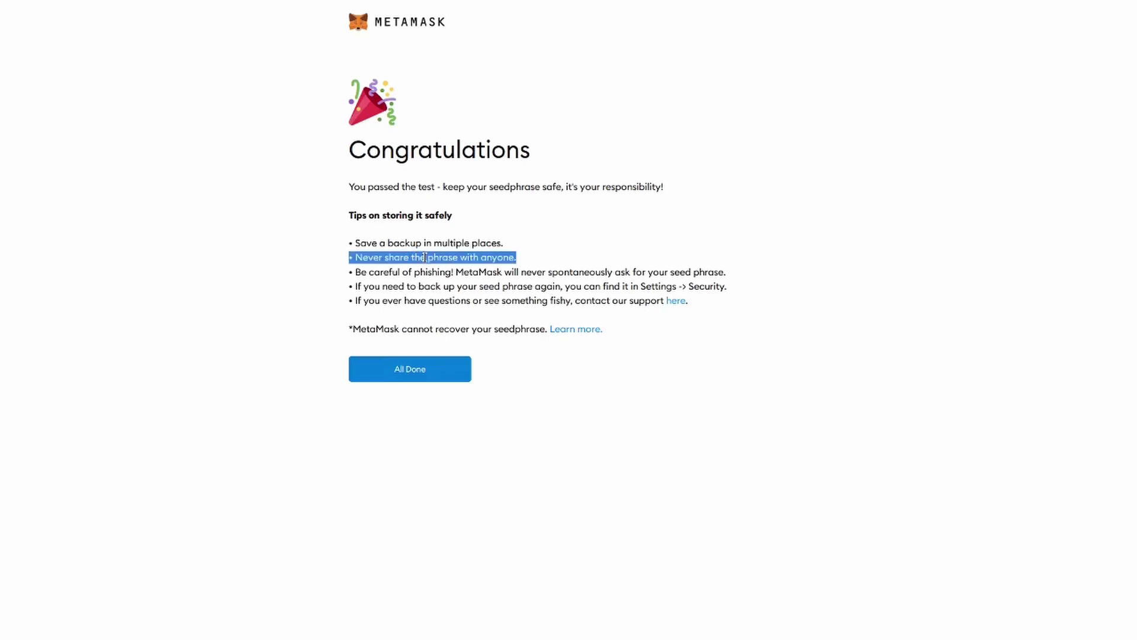
pyautogui.click(515, 252)
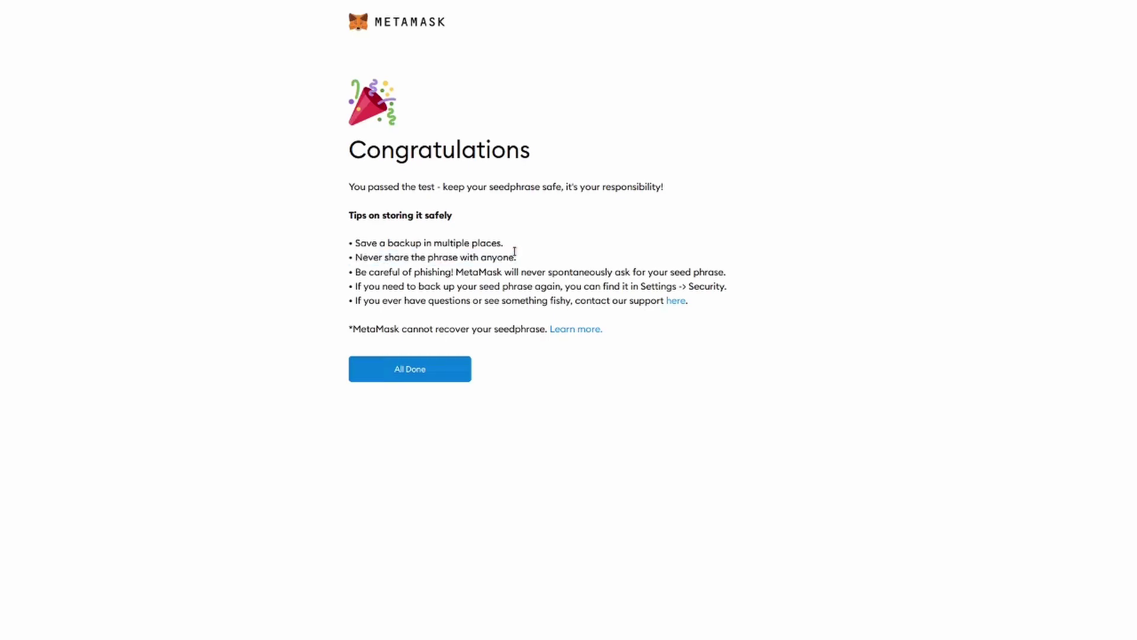
pyautogui.click(417, 364)
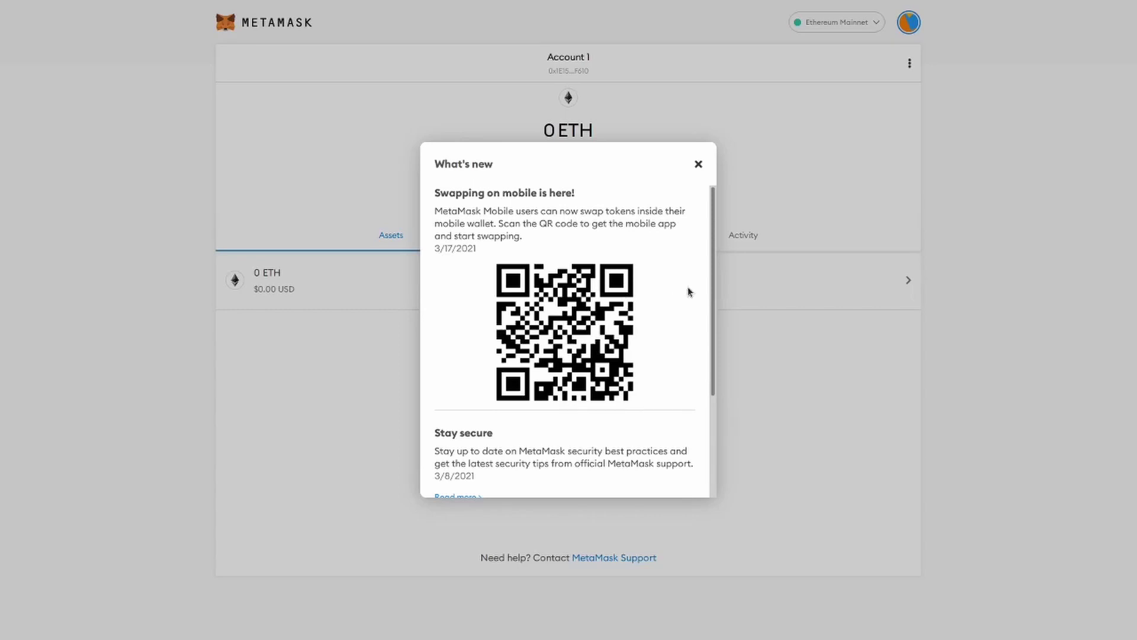
# Scroll through the What's new notice and close it with its X.
pyautogui.scroll(-3, 689, 291)
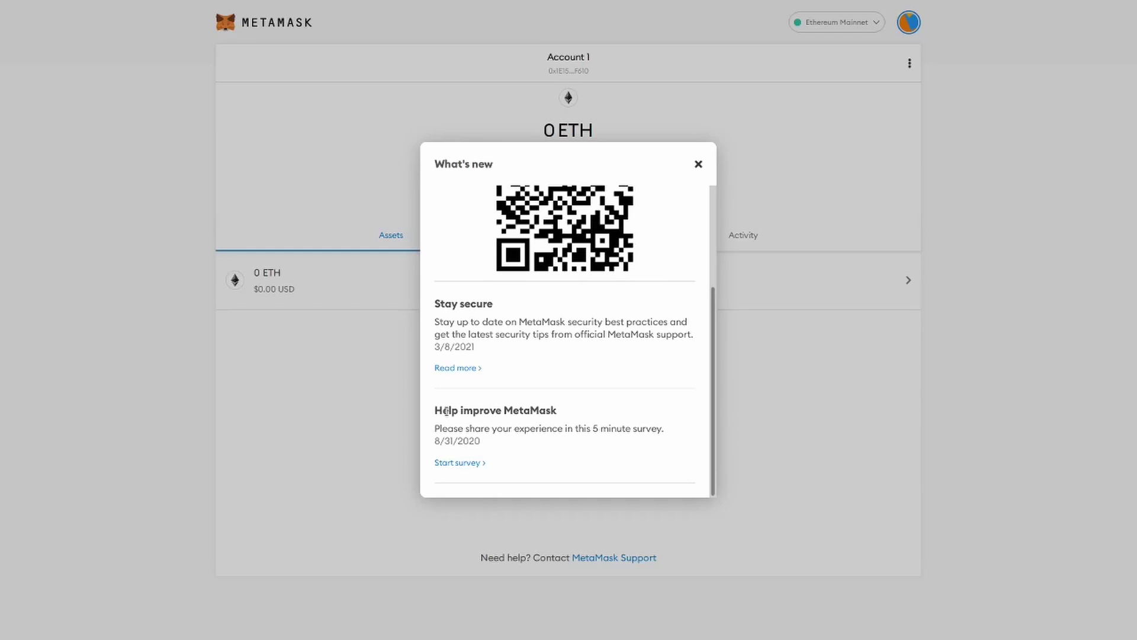
pyautogui.click(699, 165)
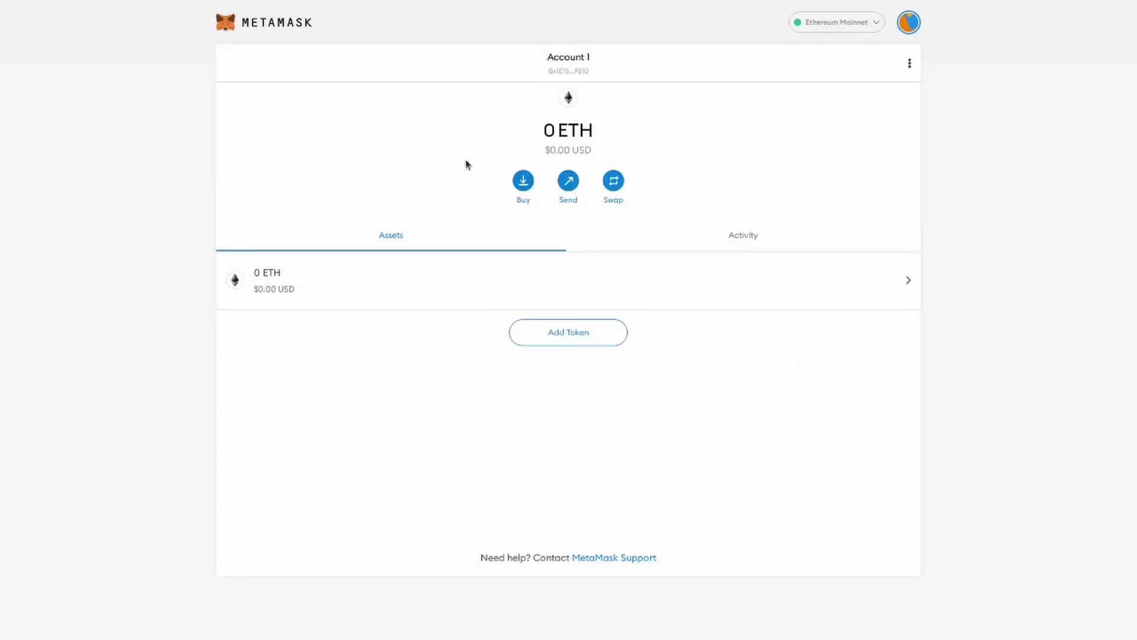